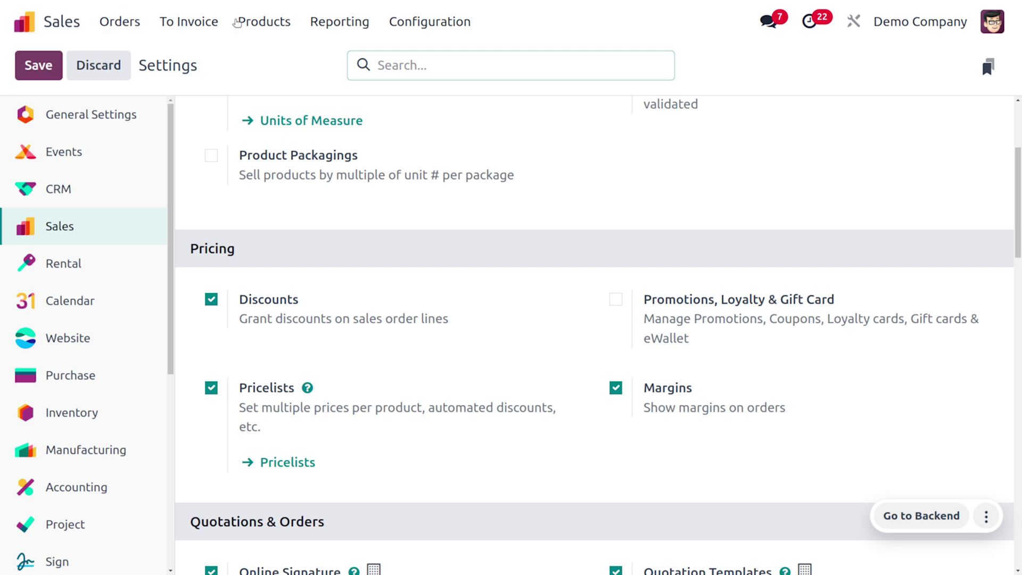
Step: Create a new sales quotation and choose the existing customer for it
{"action": "left_click", "coordinate": [127, 23]}
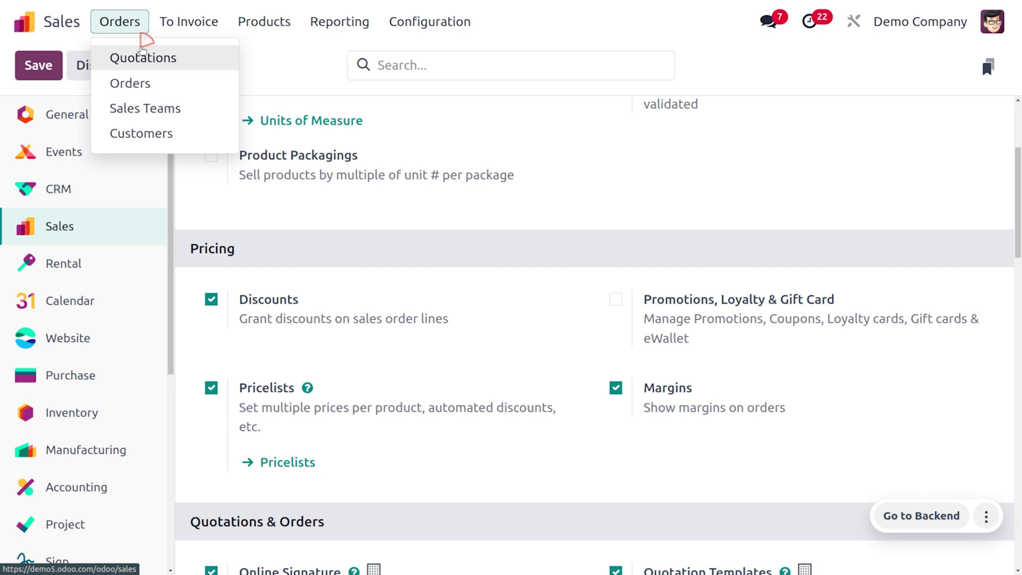
{"action": "left_click", "coordinate": [141, 52]}
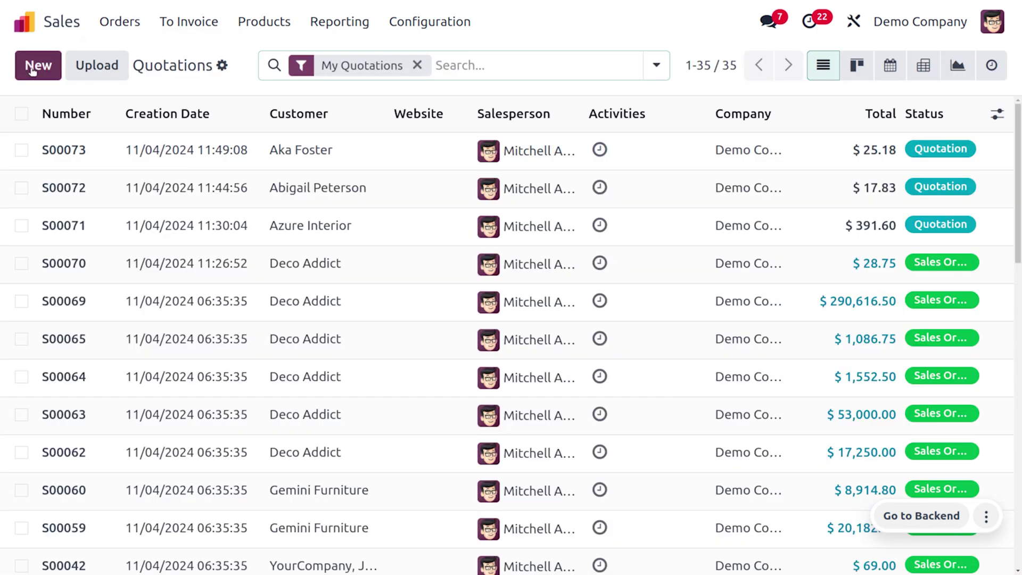
{"action": "left_click", "coordinate": [33, 66]}
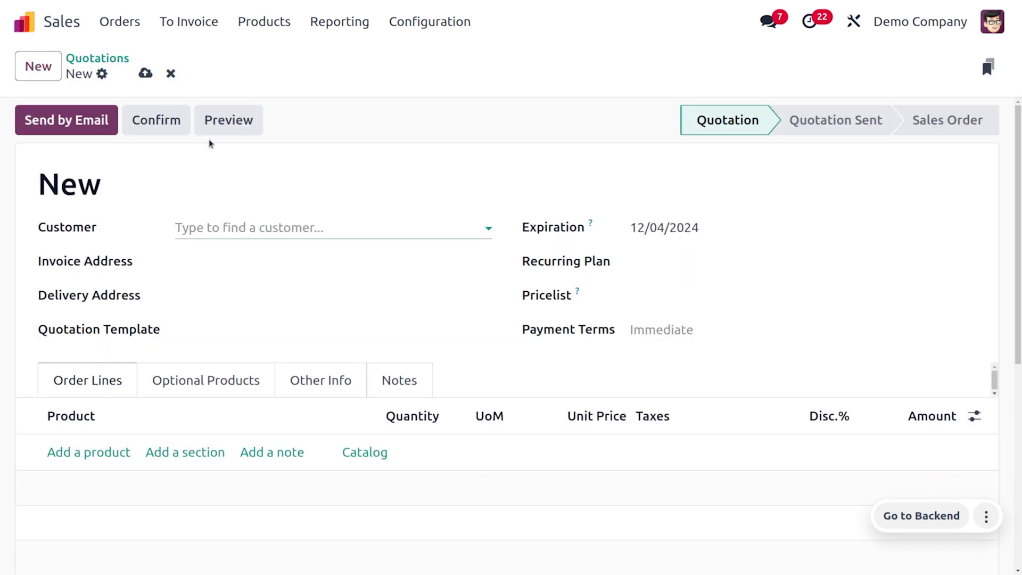
{"action": "scroll", "coordinate": [375, 285], "scroll_direction": "down", "scroll_amount": 7}
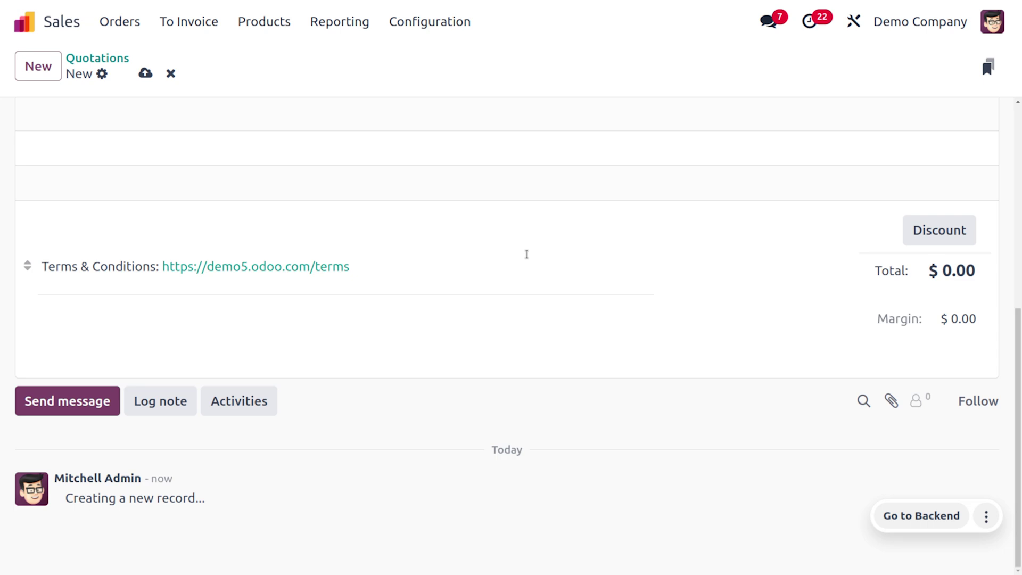
{"action": "scroll", "coordinate": [526, 254], "scroll_direction": "up", "scroll_amount": 10}
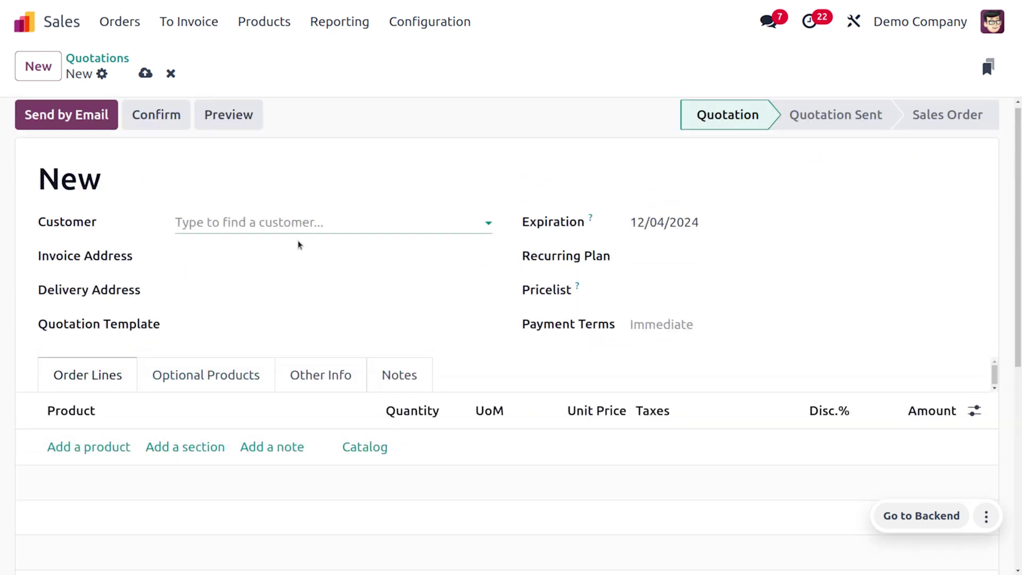
{"action": "left_click", "coordinate": [274, 226]}
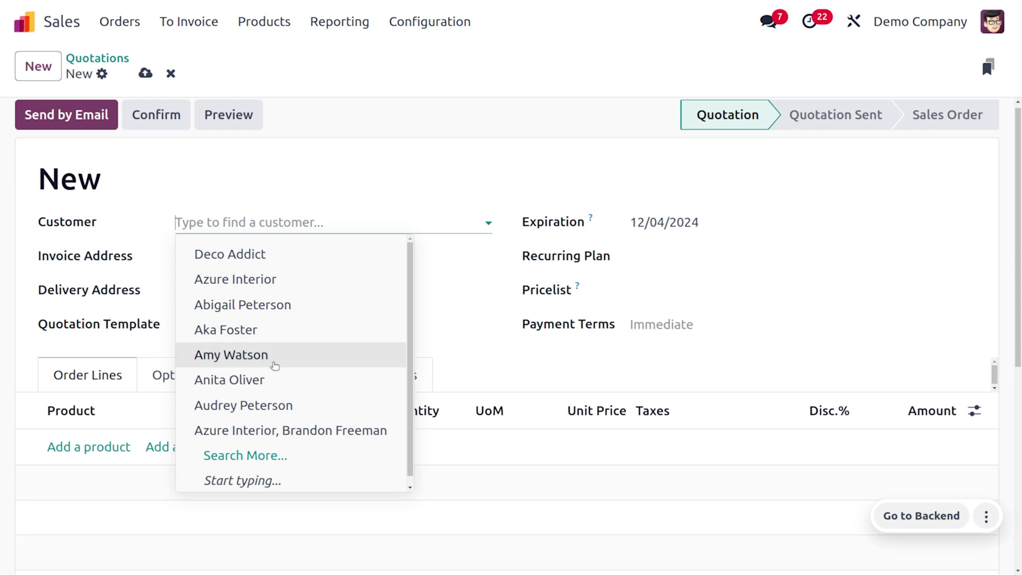
{"action": "left_click", "coordinate": [273, 357]}
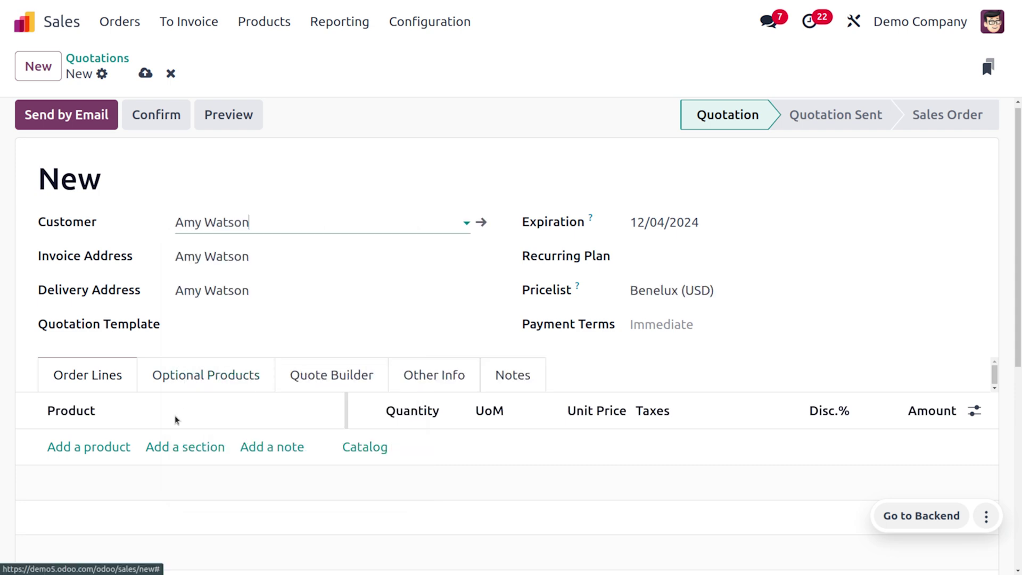
Step: Add Apple Pie as the first product in the quotation's order lines
{"action": "scroll", "coordinate": [175, 418], "scroll_direction": "down", "scroll_amount": 4}
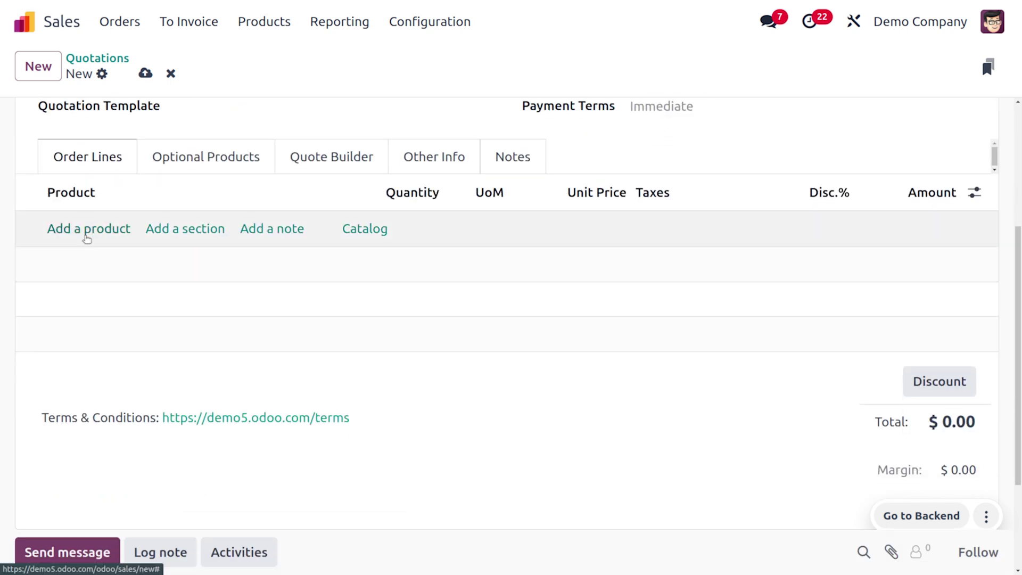
{"action": "left_click", "coordinate": [84, 231]}
{"action": "left_click", "coordinate": [84, 230]}
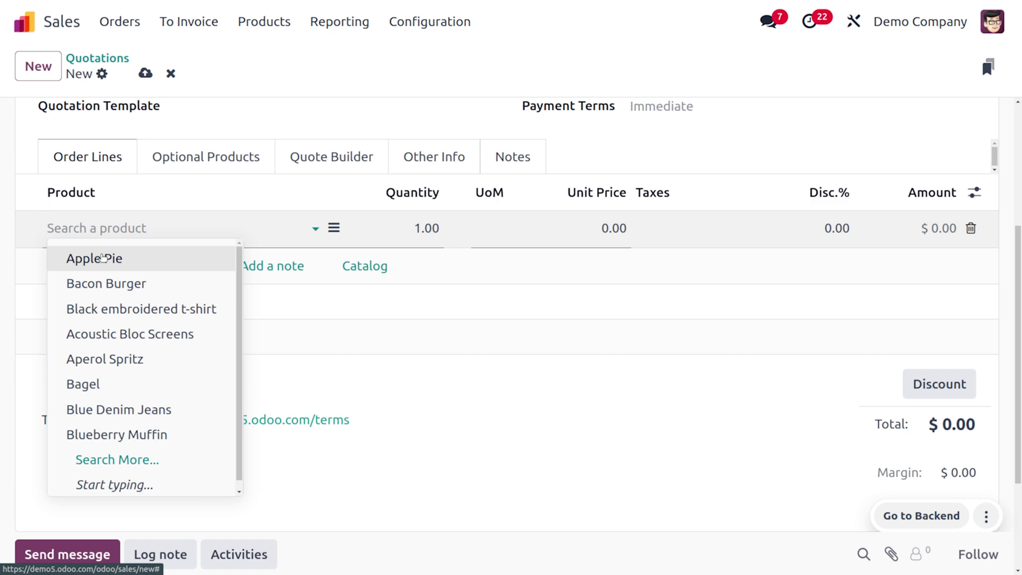
{"action": "left_click", "coordinate": [103, 257]}
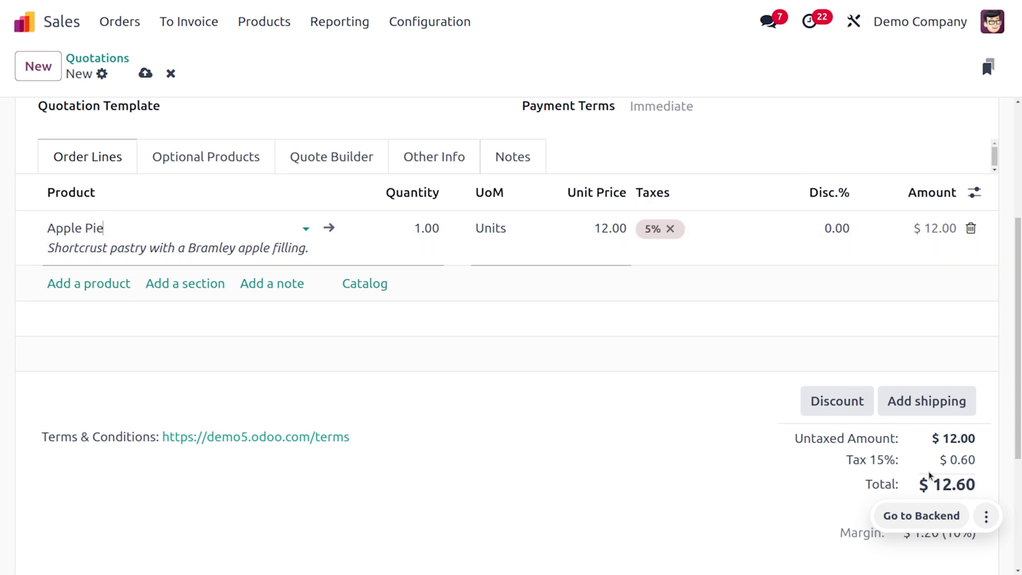
{"action": "scroll", "coordinate": [903, 483], "scroll_direction": "down", "scroll_amount": 1}
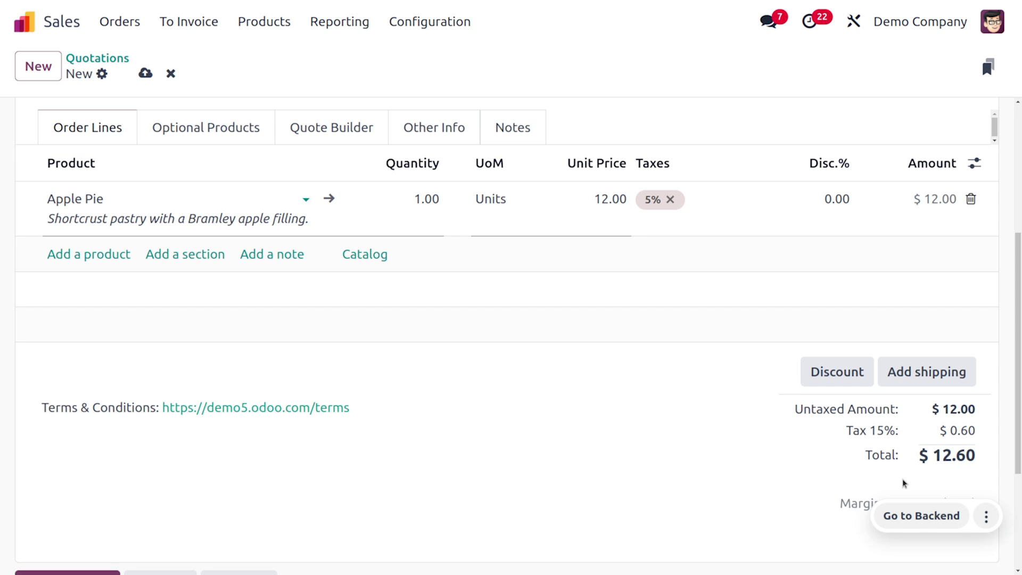
{"action": "scroll", "coordinate": [903, 482], "scroll_direction": "down", "scroll_amount": 1}
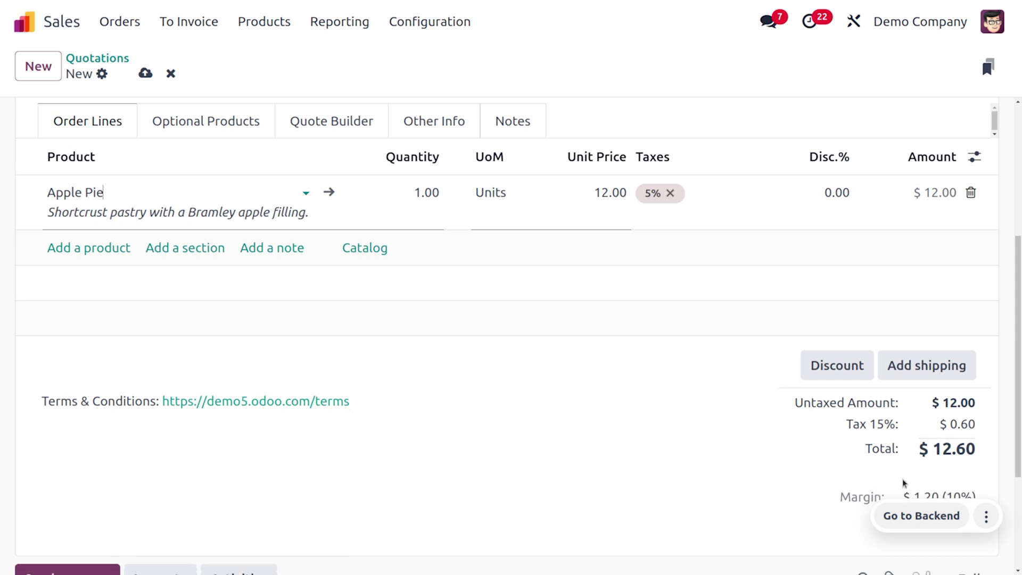
Step: Add a Bacon Burger order line configured with Smashed sweet potatoes as the side
{"action": "left_click", "coordinate": [109, 248]}
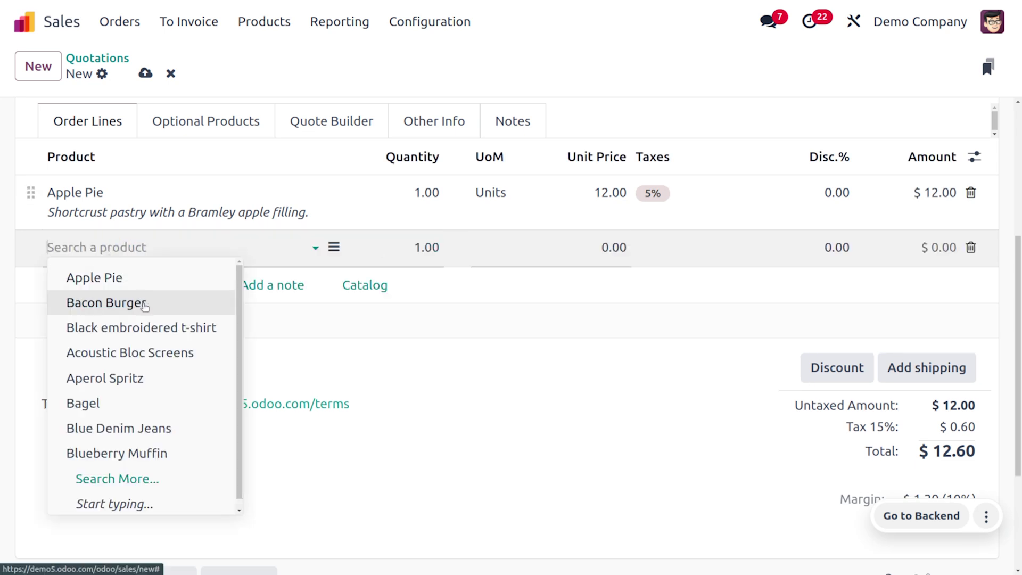
{"action": "left_click", "coordinate": [144, 303]}
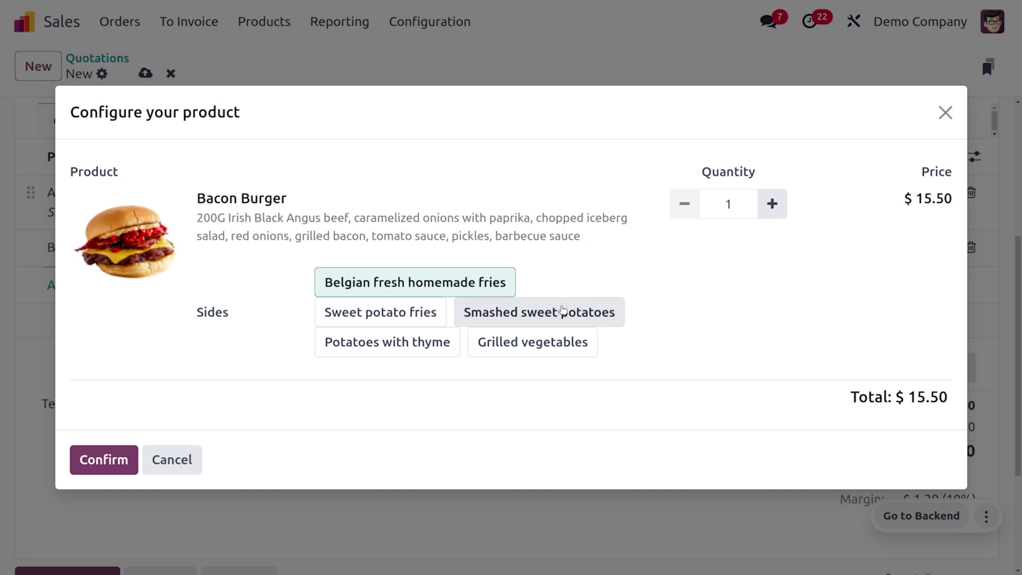
{"action": "left_click", "coordinate": [563, 309]}
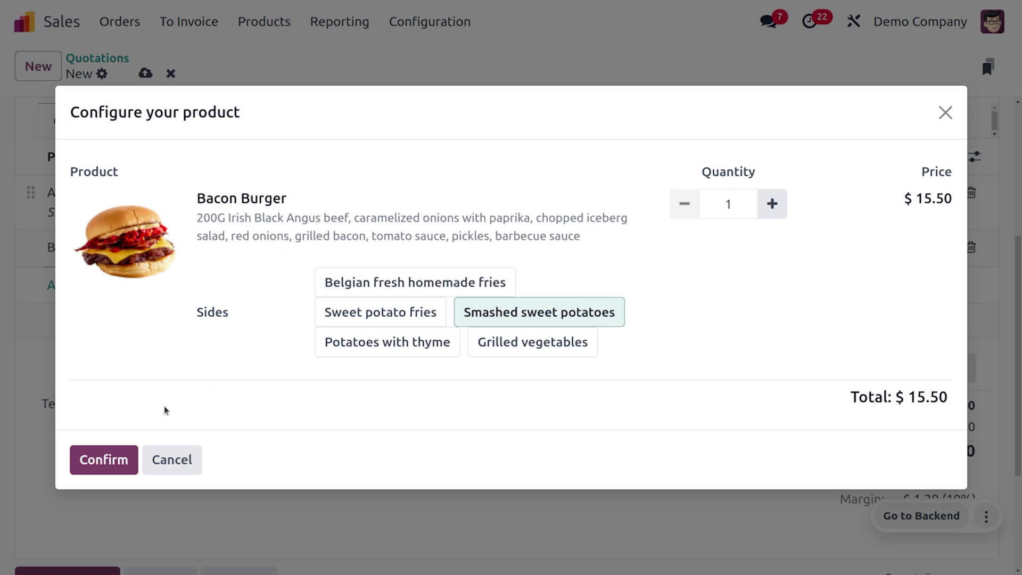
{"action": "left_click", "coordinate": [106, 458]}
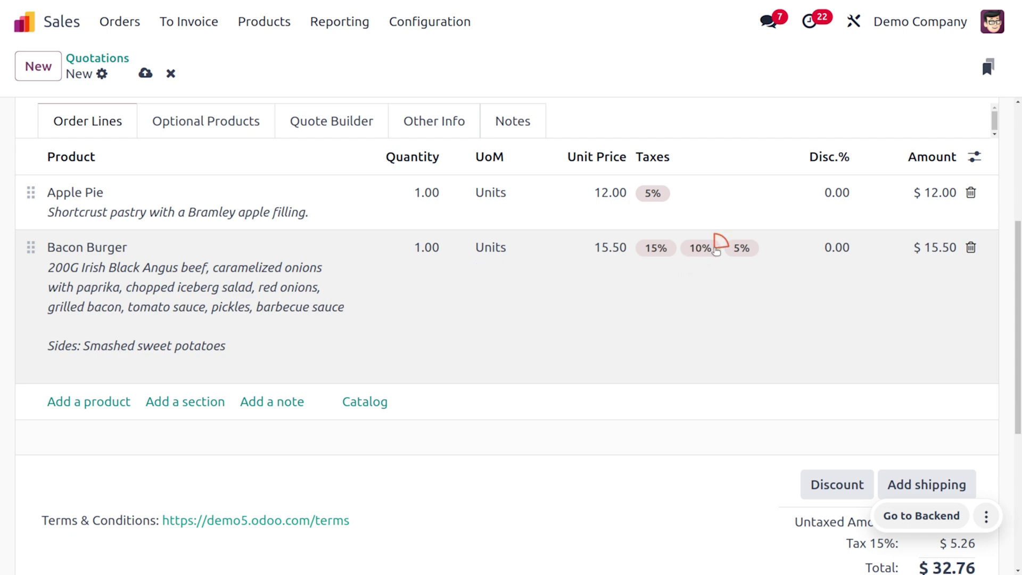
Step: Remove the 10% and 5% taxes from the Bacon Burger line and save the quotation
{"action": "left_click", "coordinate": [720, 243]}
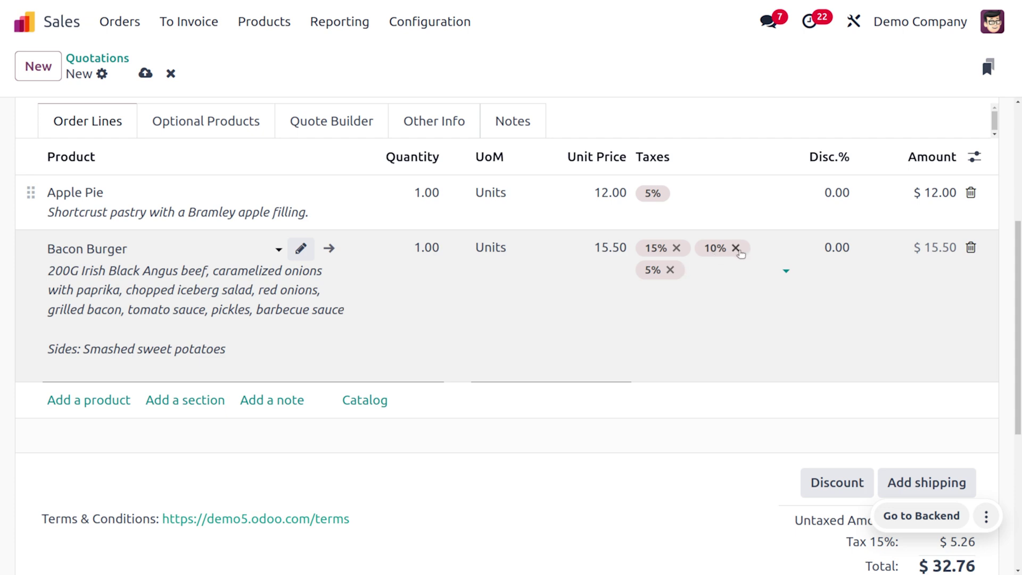
{"action": "left_click", "coordinate": [735, 249]}
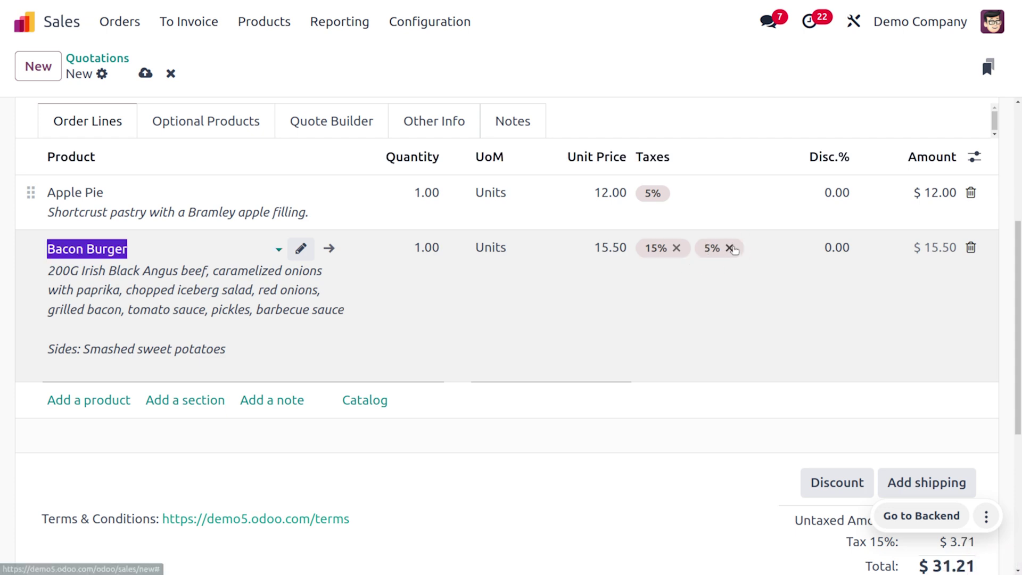
{"action": "left_click", "coordinate": [729, 248]}
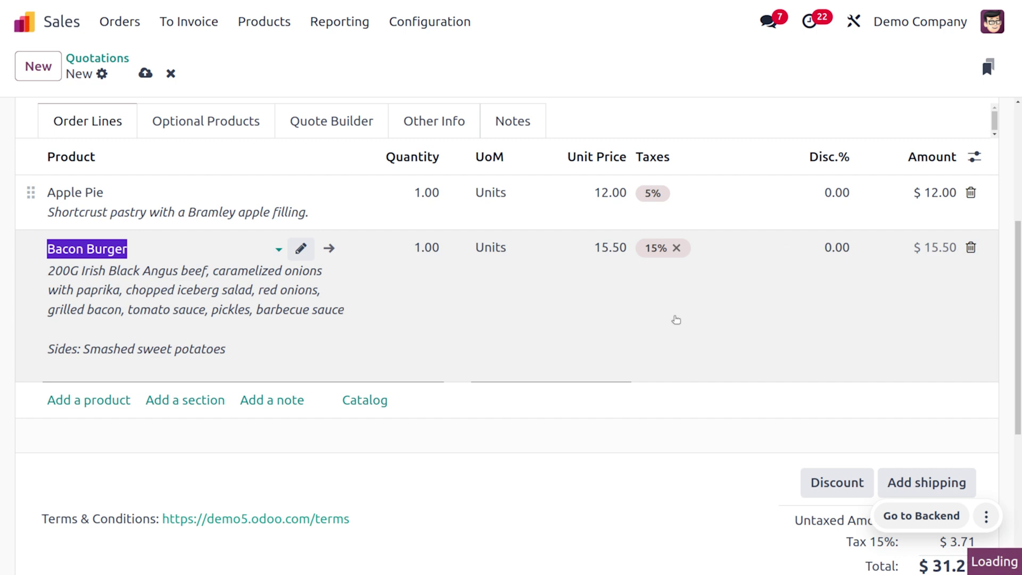
{"action": "scroll", "coordinate": [675, 320], "scroll_direction": "down", "scroll_amount": 3}
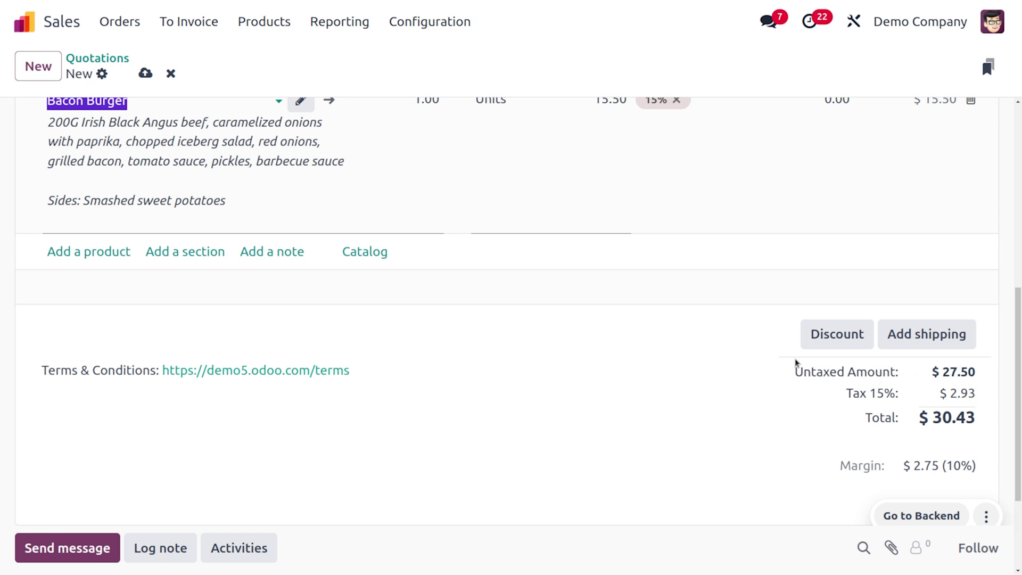
{"action": "scroll", "coordinate": [797, 362], "scroll_direction": "up", "scroll_amount": 1}
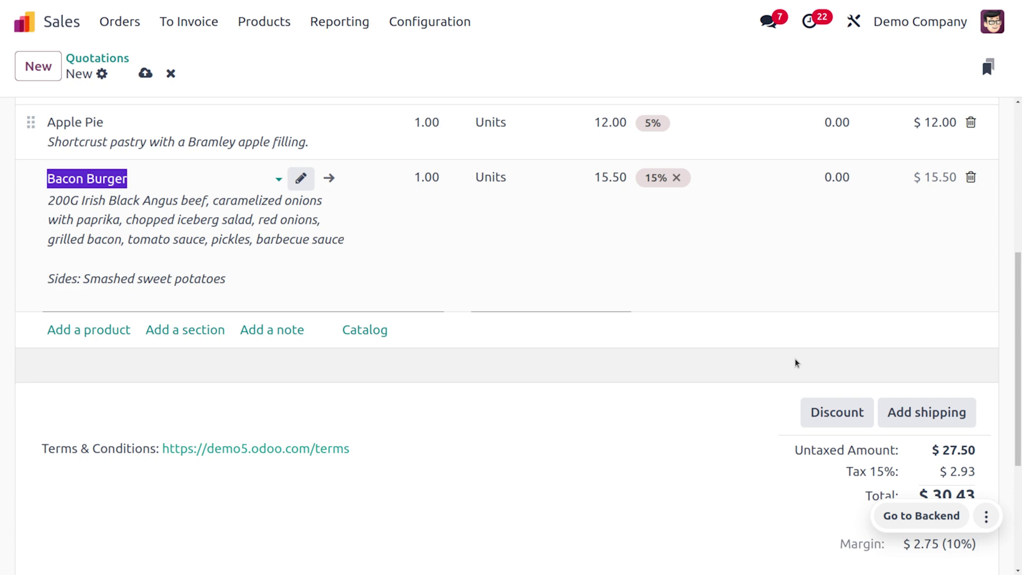
{"action": "scroll", "coordinate": [797, 363], "scroll_direction": "down", "scroll_amount": 2}
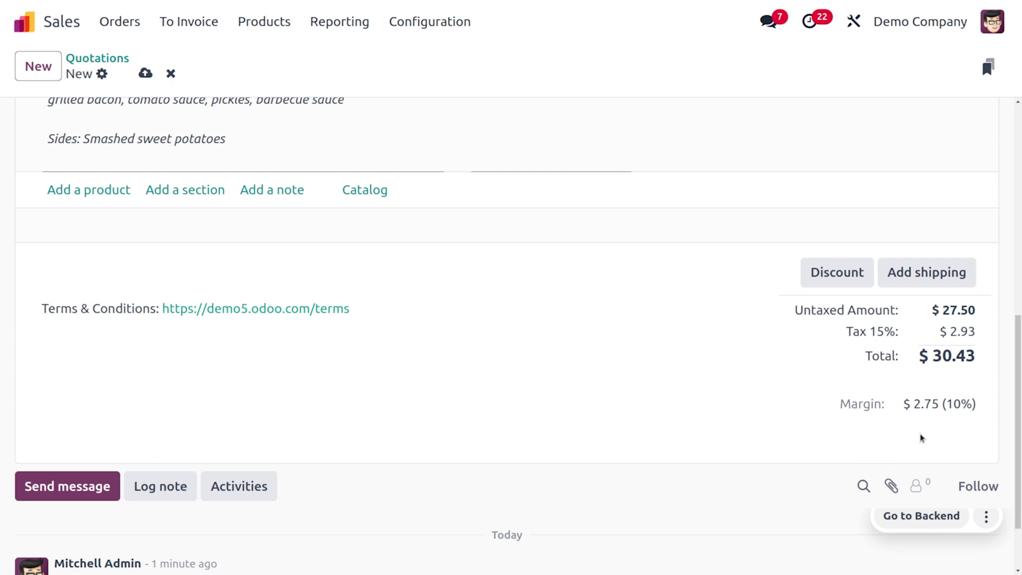
{"action": "scroll", "coordinate": [739, 303], "scroll_direction": "up", "scroll_amount": 10}
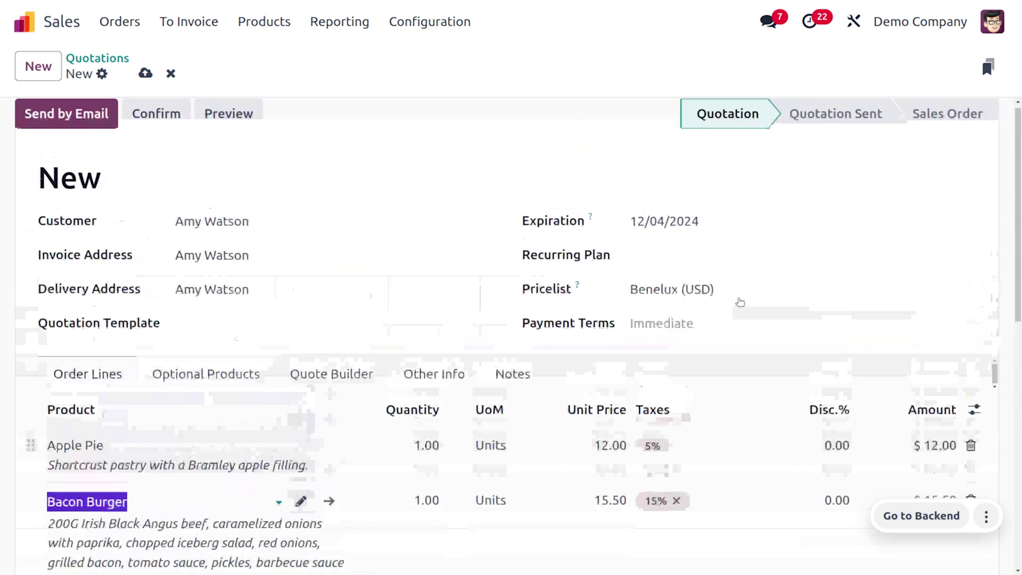
{"action": "left_click", "coordinate": [145, 73]}
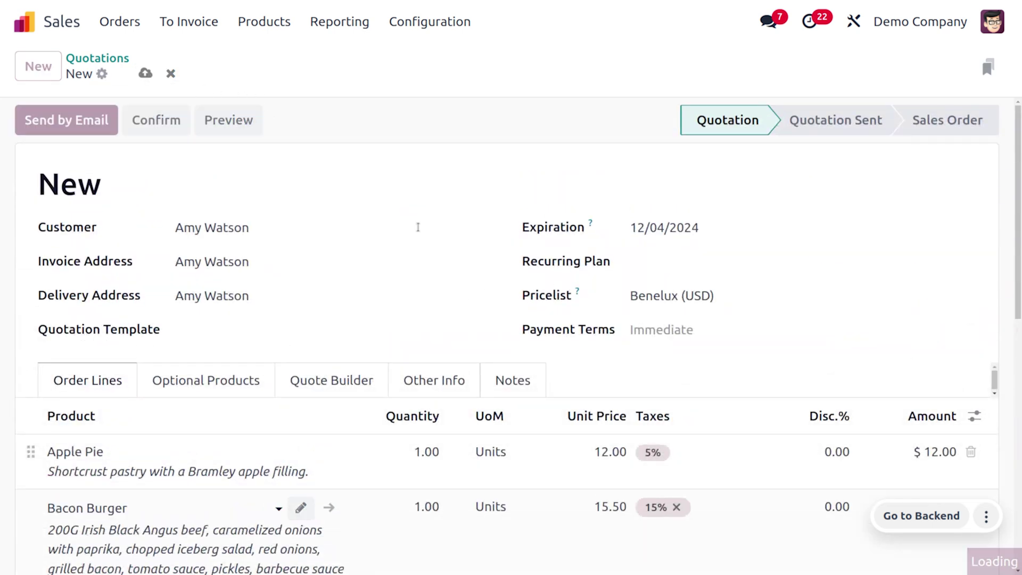
Step: Apply a 10% discount to the quotation with the On All Order Lines option
{"action": "scroll", "coordinate": [483, 292], "scroll_direction": "down", "scroll_amount": 3}
{"action": "scroll", "coordinate": [485, 294], "scroll_direction": "down", "scroll_amount": 2}
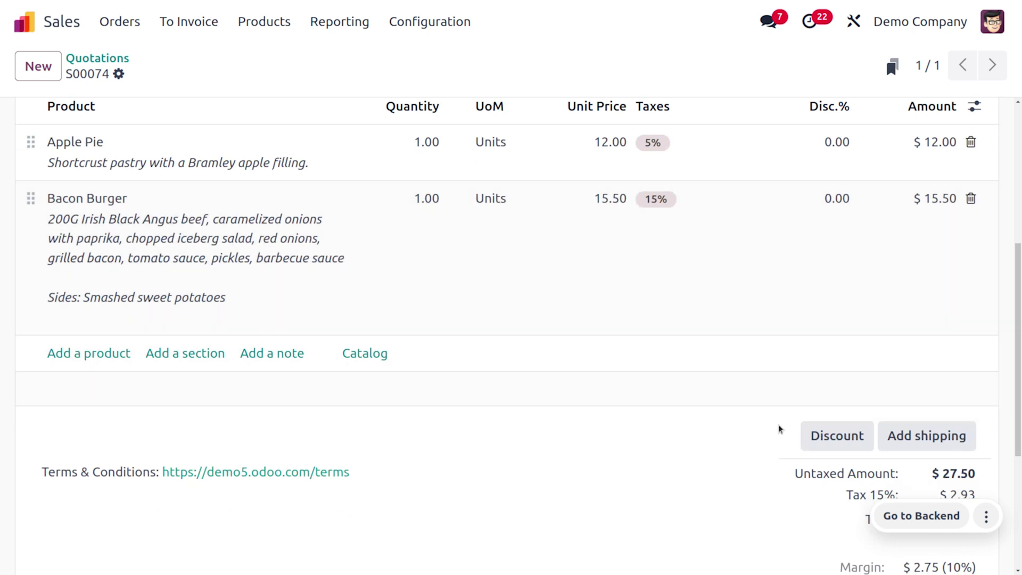
{"action": "left_click", "coordinate": [814, 444]}
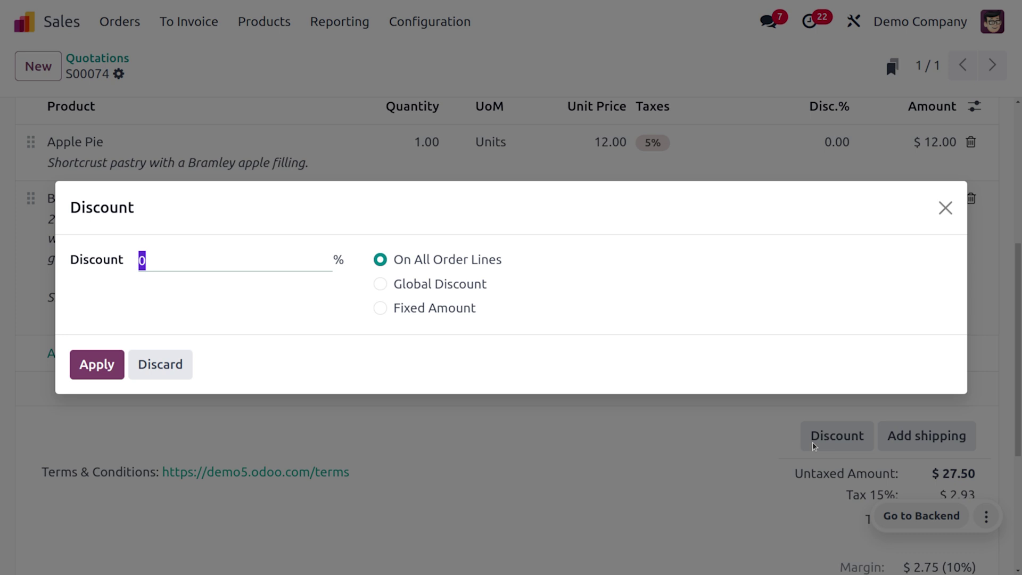
{"action": "type", "text": "10"}
{"action": "left_click", "coordinate": [97, 366]}
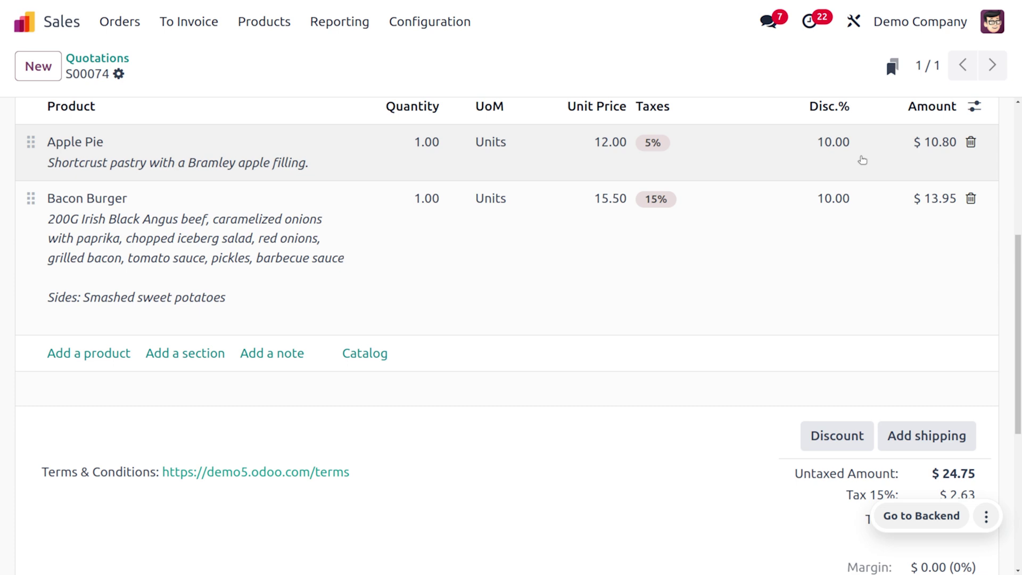
{"action": "scroll", "coordinate": [862, 160], "scroll_direction": "down", "scroll_amount": 1}
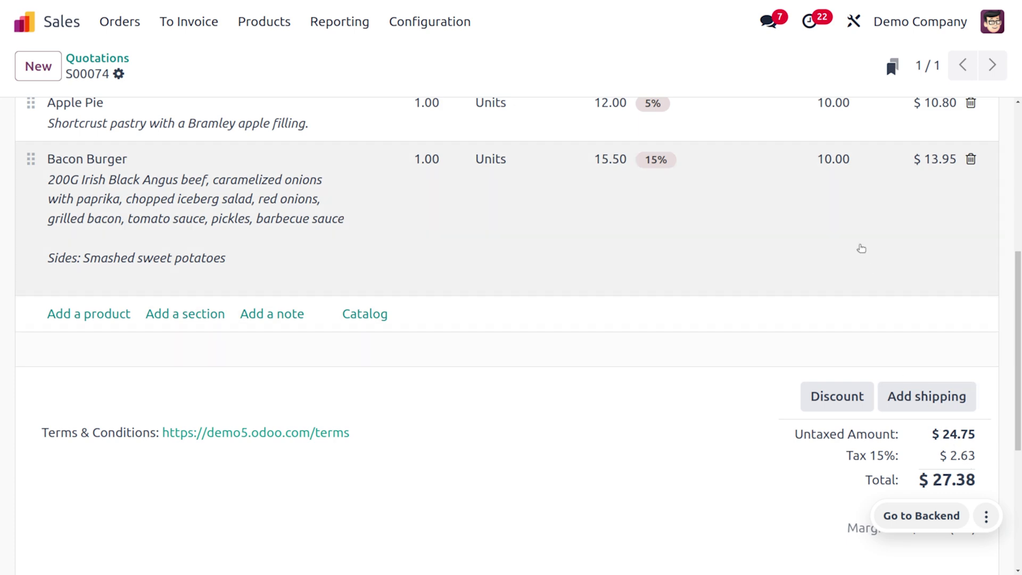
Step: Set the discount percentage on both the Apple Pie and Bacon Burger lines to 0
{"action": "scroll", "coordinate": [860, 246], "scroll_direction": "up", "scroll_amount": 3}
{"action": "left_click", "coordinate": [834, 293]}
{"action": "type", "text": "0"}
{"action": "left_click", "coordinate": [846, 365]}
{"action": "left_click", "coordinate": [846, 354]}
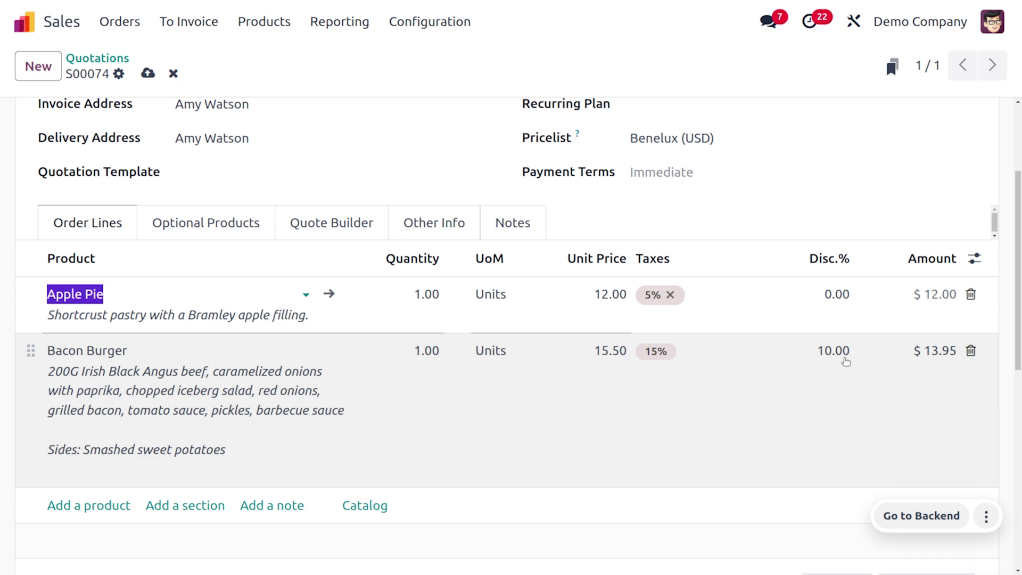
{"action": "type", "text": "0"}
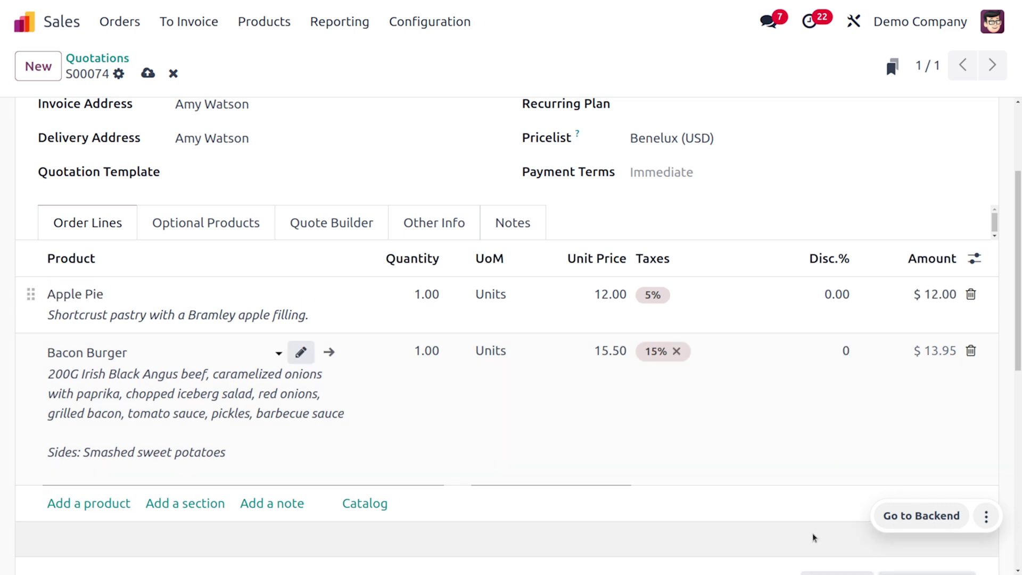
{"action": "key", "text": "Return"}
Step: Apply a 50% discount to the quotation with the Global Discount option
{"action": "scroll", "coordinate": [812, 532], "scroll_direction": "down", "scroll_amount": 3}
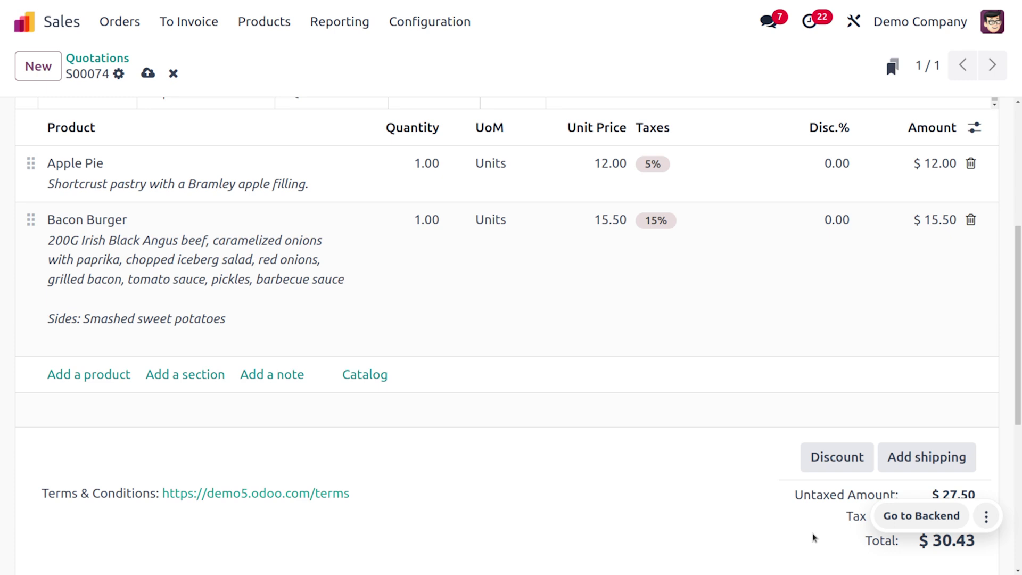
{"action": "left_click", "coordinate": [812, 461]}
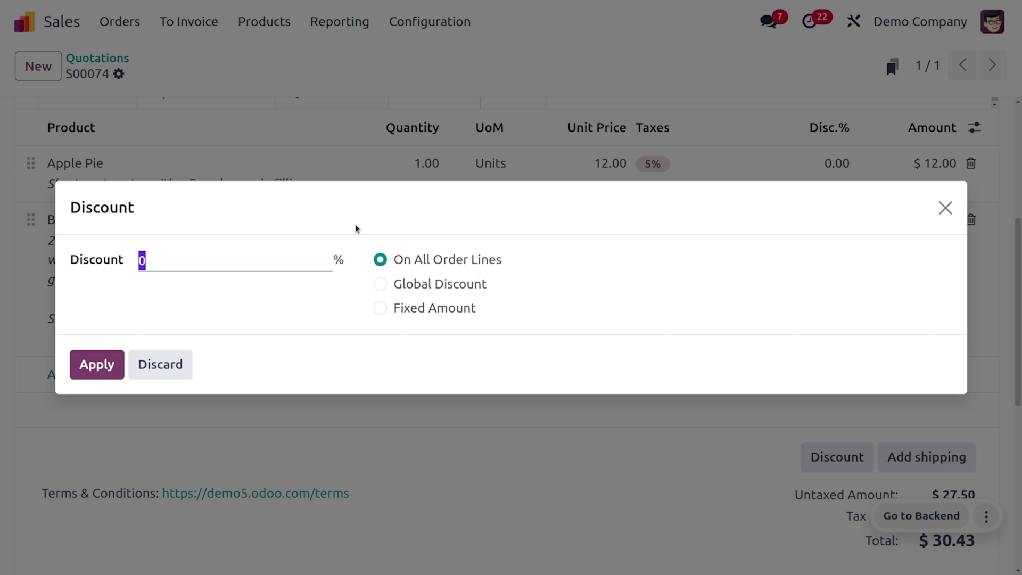
{"action": "left_click", "coordinate": [380, 284]}
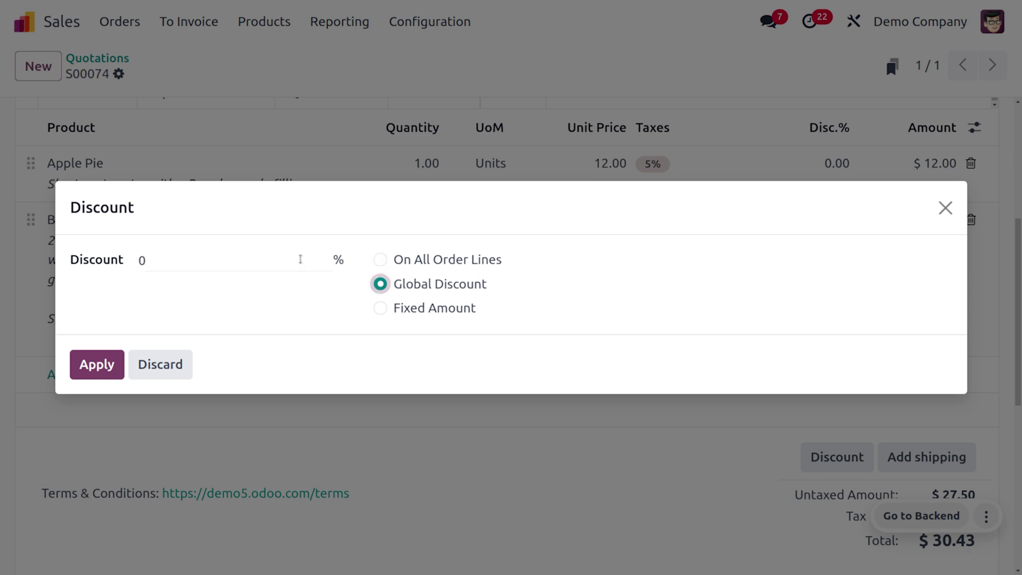
{"action": "left_click", "coordinate": [260, 256]}
{"action": "type", "text": "5"}
{"action": "key", "text": "BackSpace"}
{"action": "key", "text": "BackSpace"}
{"action": "type", "text": "50"}
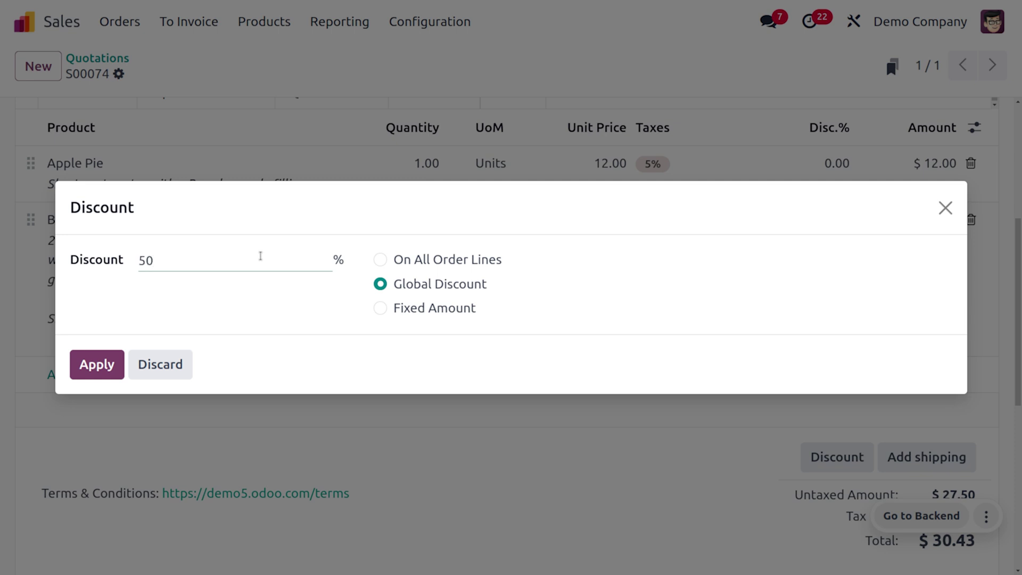
{"action": "left_click", "coordinate": [96, 363]}
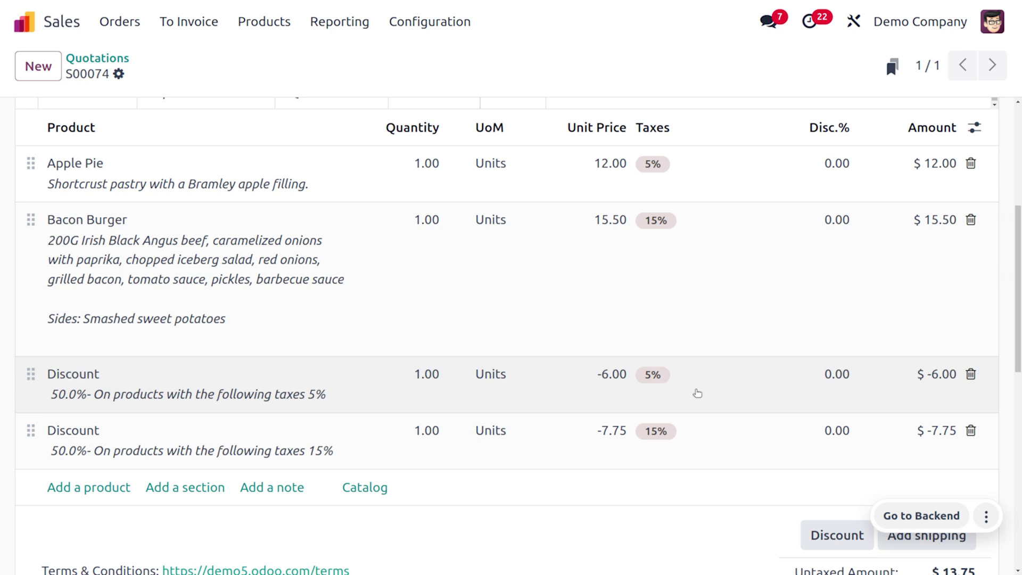
Step: Delete both 50% discount lines, for the 5% and 15% taxes, from the quotation's order lines
{"action": "scroll", "coordinate": [697, 394], "scroll_direction": "down", "scroll_amount": 4}
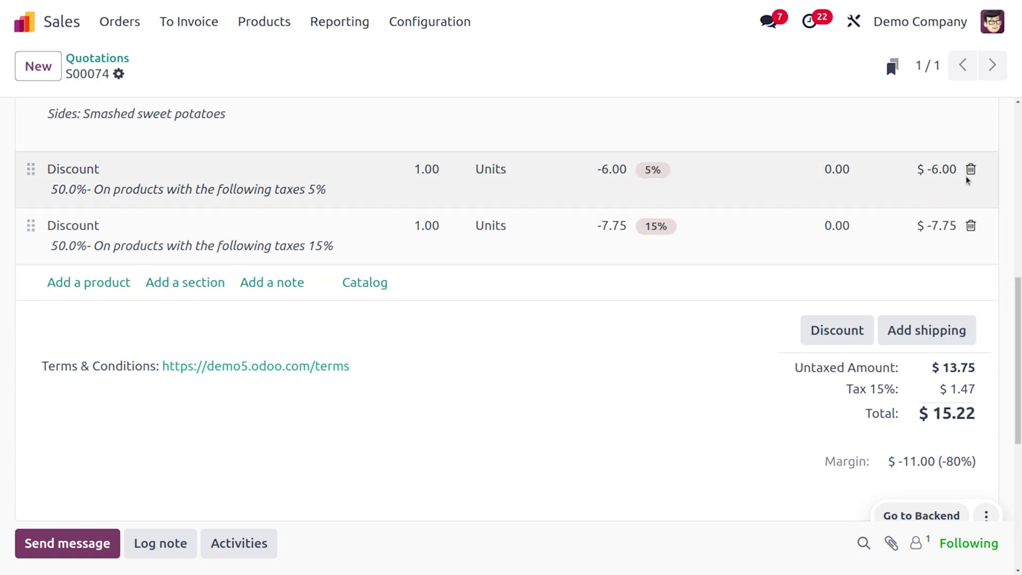
{"action": "left_click", "coordinate": [970, 169]}
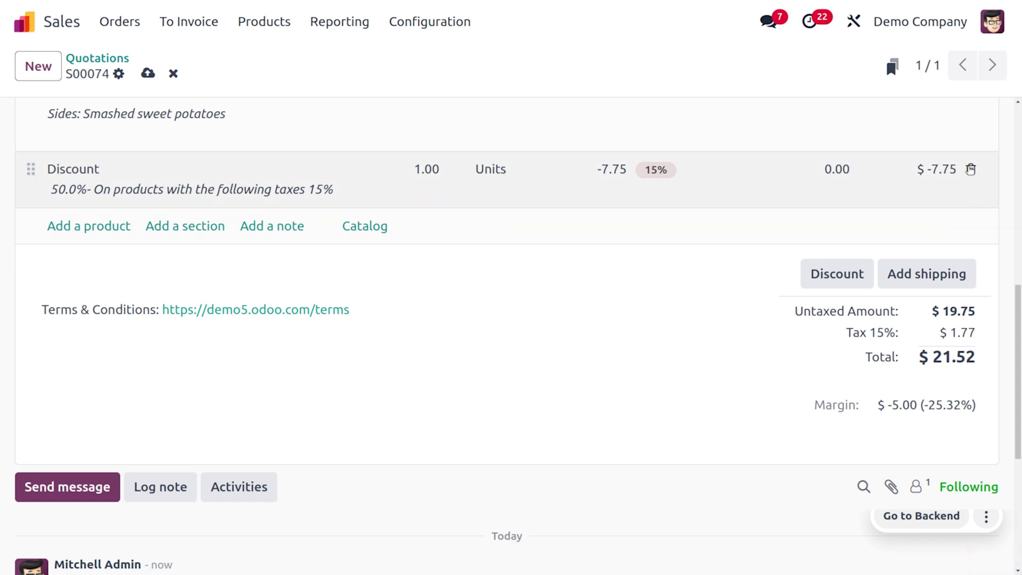
{"action": "left_click", "coordinate": [970, 169]}
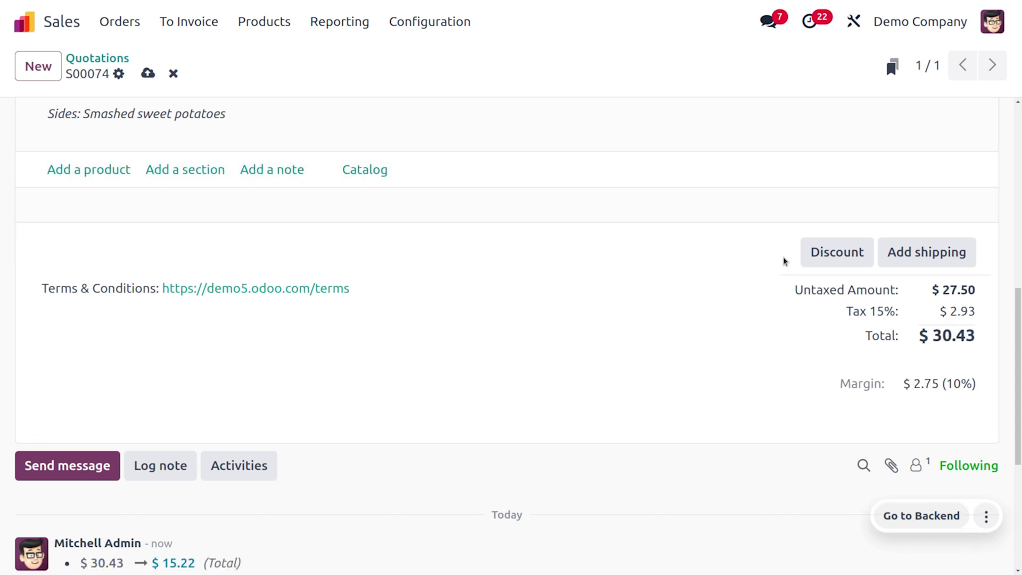
Step: Apply a Fixed Amount discount of $3.00 with the 15% tax to the quotation
{"action": "left_click", "coordinate": [818, 264]}
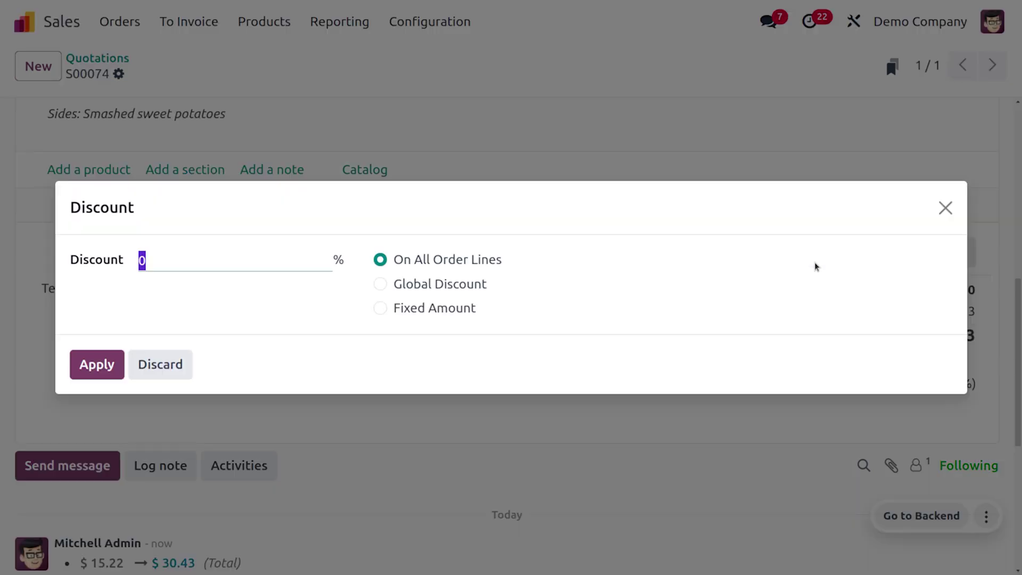
{"action": "left_click", "coordinate": [381, 309]}
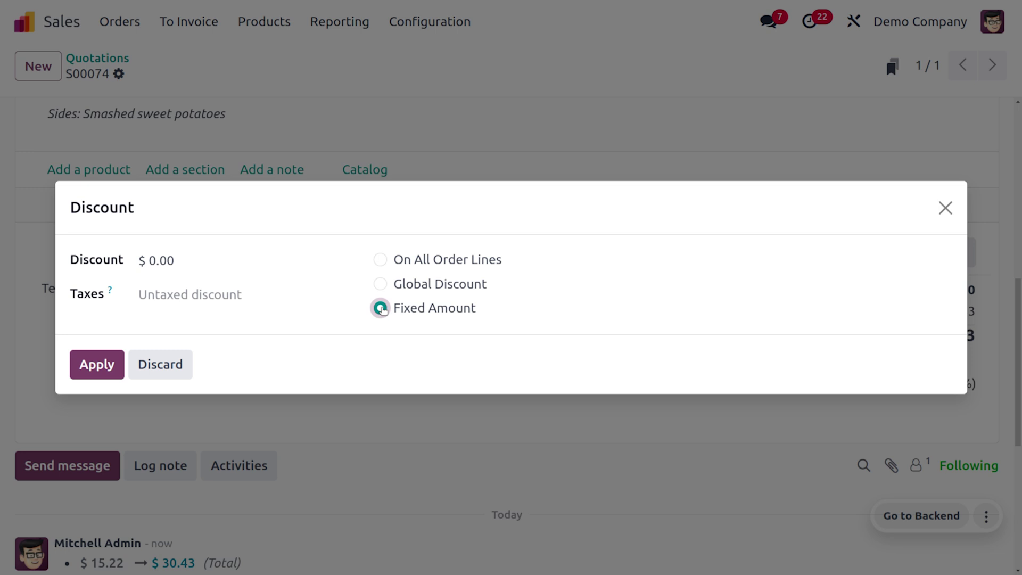
{"action": "left_click", "coordinate": [195, 259]}
{"action": "key", "text": "BackSpace"}
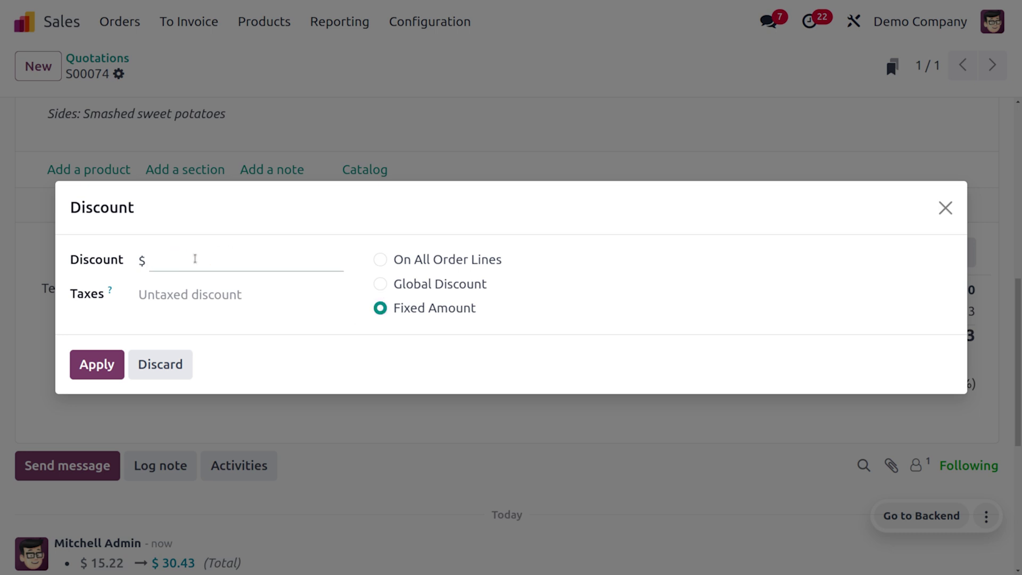
{"action": "type", "text": "3"}
{"action": "left_click", "coordinate": [178, 296]}
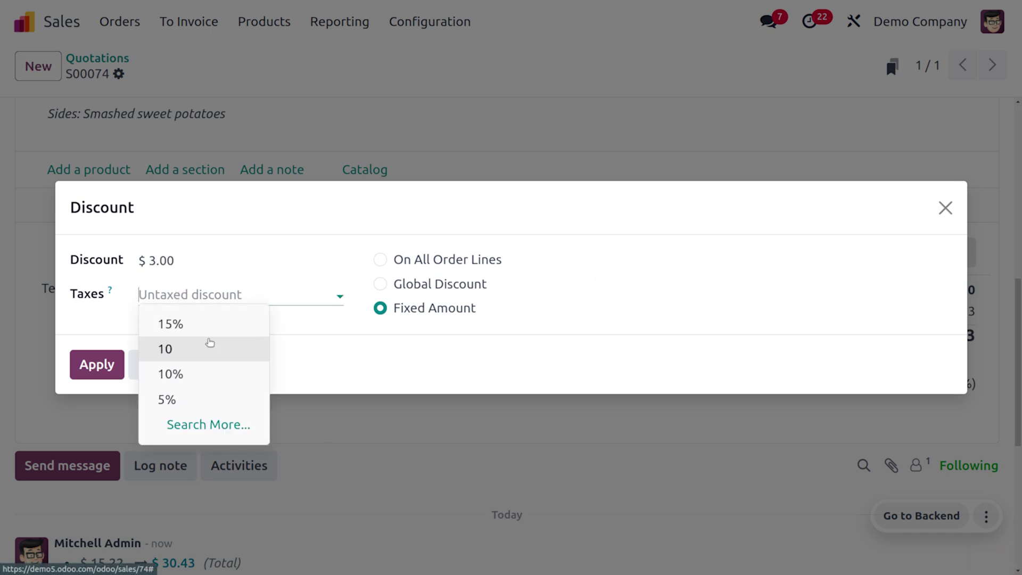
{"action": "left_click", "coordinate": [193, 323]}
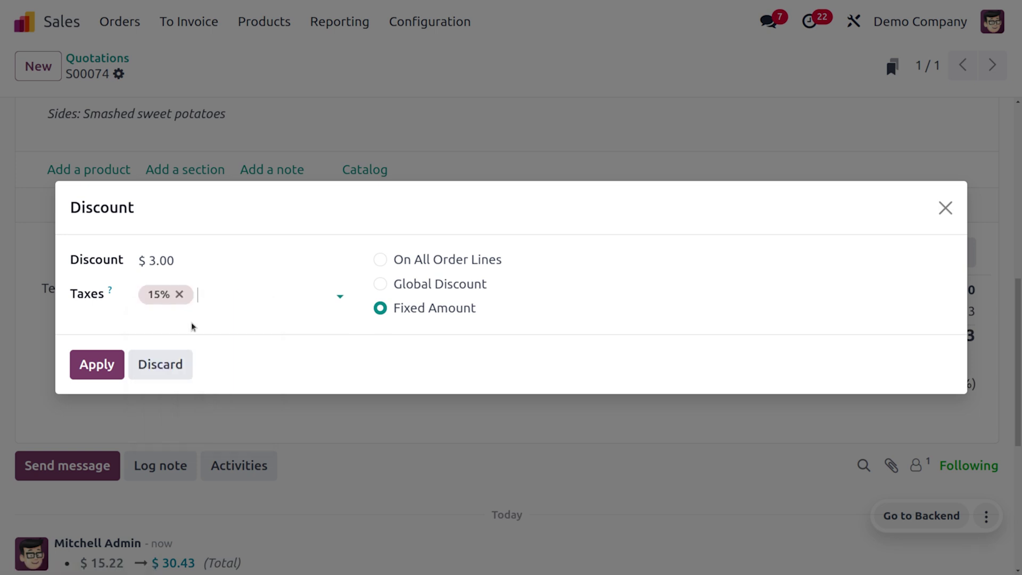
{"action": "left_click", "coordinate": [102, 366]}
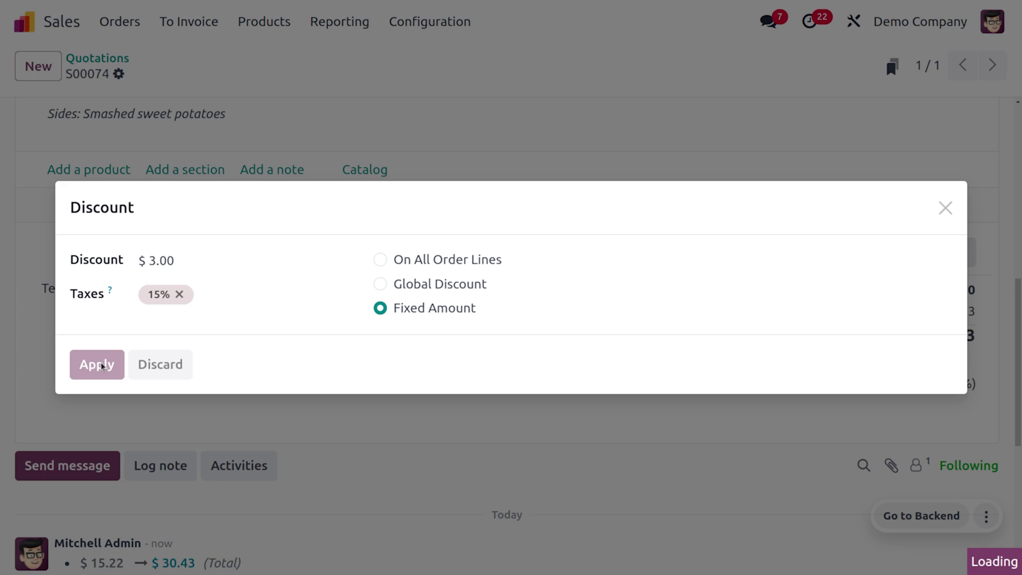
Step: Examine the fixed discount line, its tax and the quotation's untaxed amount, tax and total
{"action": "scroll", "coordinate": [468, 295], "scroll_direction": "up", "scroll_amount": 4}
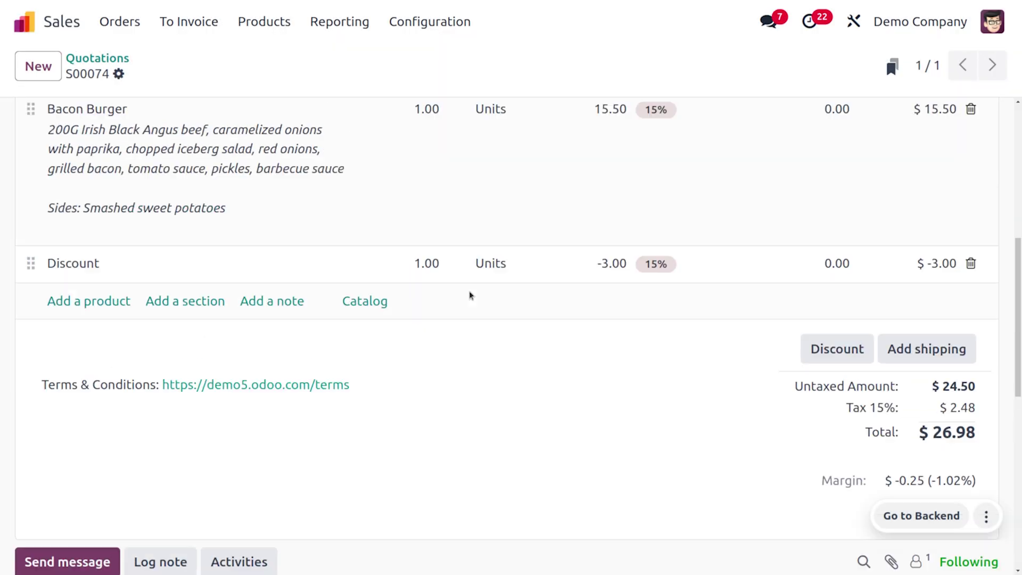
{"action": "scroll", "coordinate": [469, 294], "scroll_direction": "up", "scroll_amount": 2}
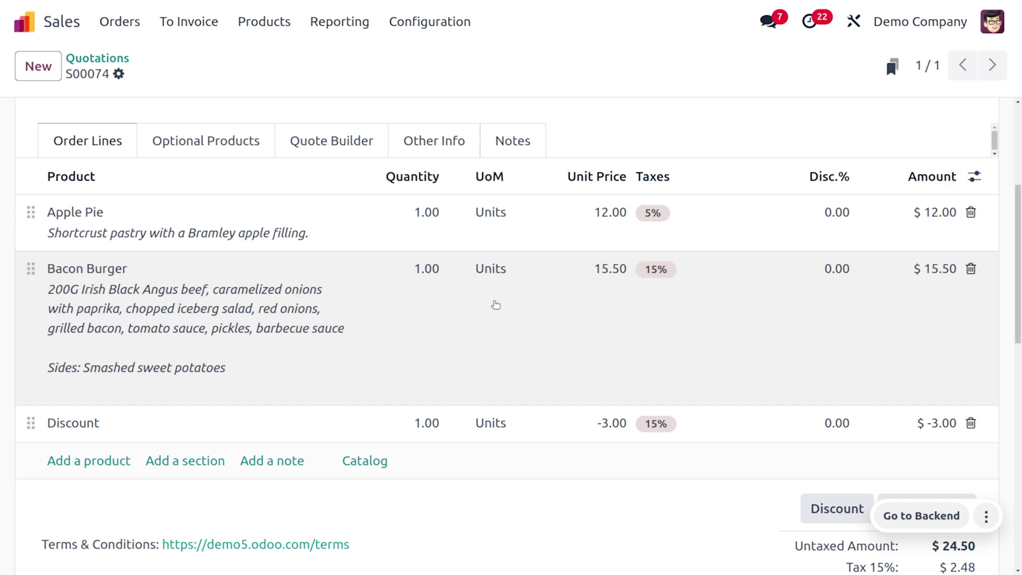
{"action": "scroll", "coordinate": [500, 343], "scroll_direction": "down", "scroll_amount": 1}
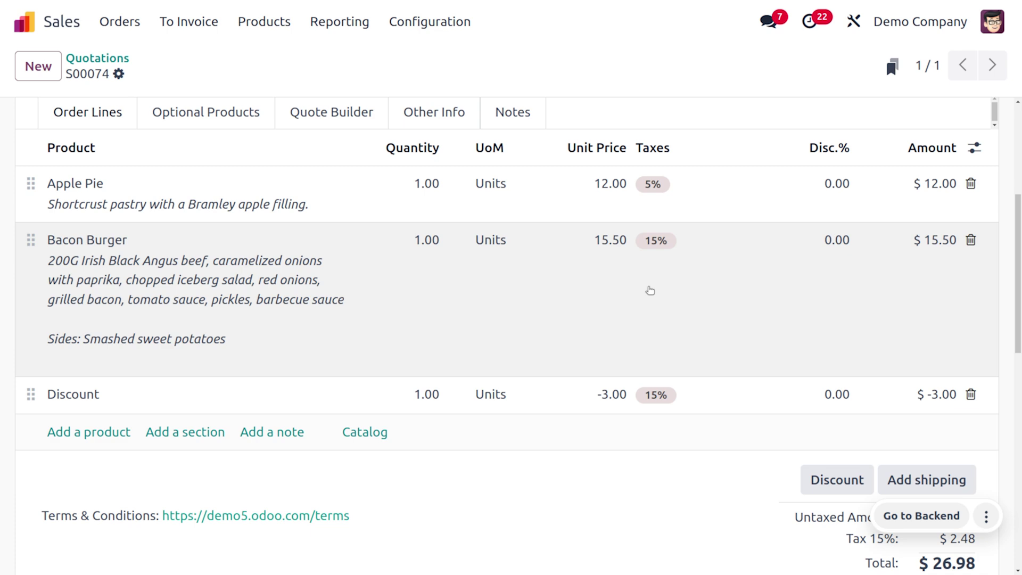
{"action": "scroll", "coordinate": [650, 290], "scroll_direction": "down", "scroll_amount": 1}
{"action": "scroll", "coordinate": [778, 344], "scroll_direction": "down", "scroll_amount": 2}
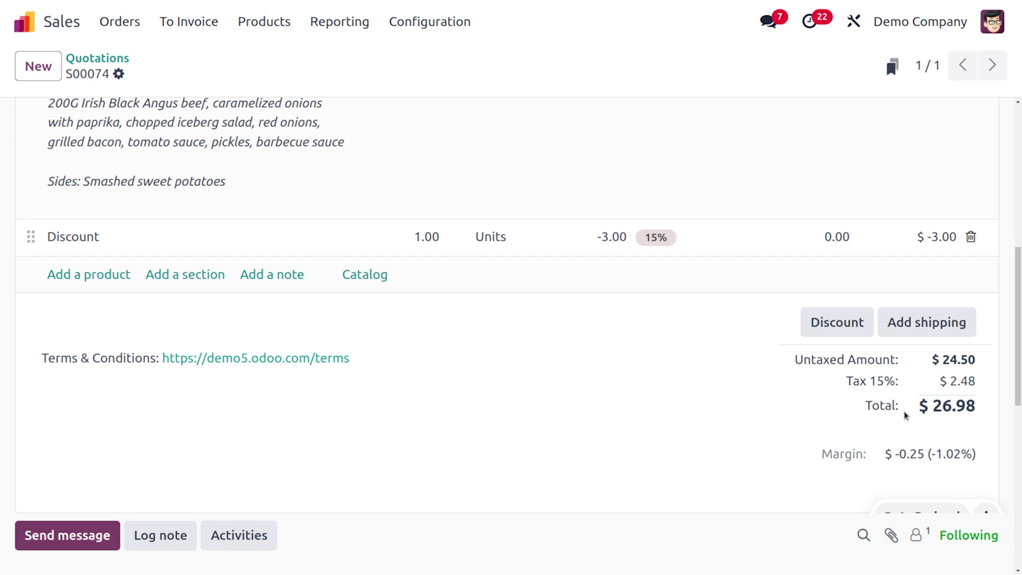
{"action": "scroll", "coordinate": [904, 411], "scroll_direction": "up", "scroll_amount": 5}
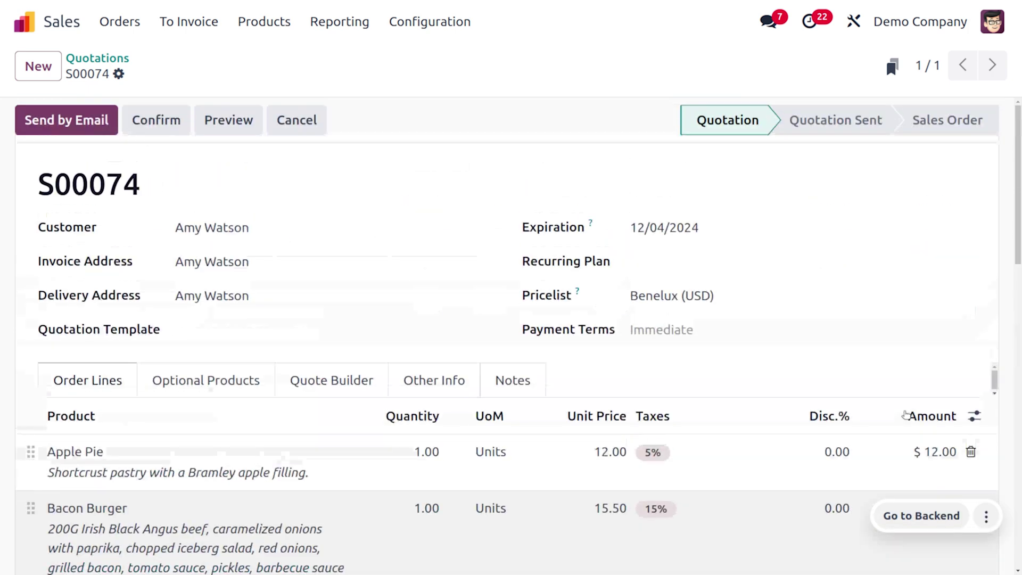